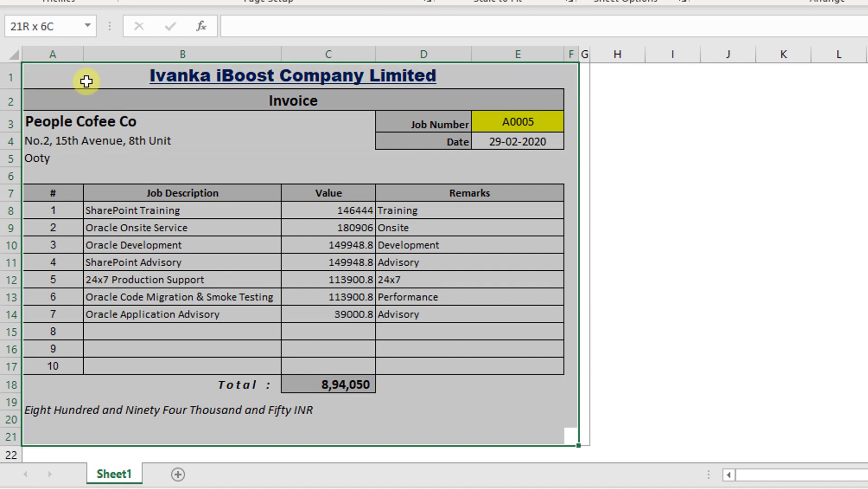
pyautogui.click(648, 104)
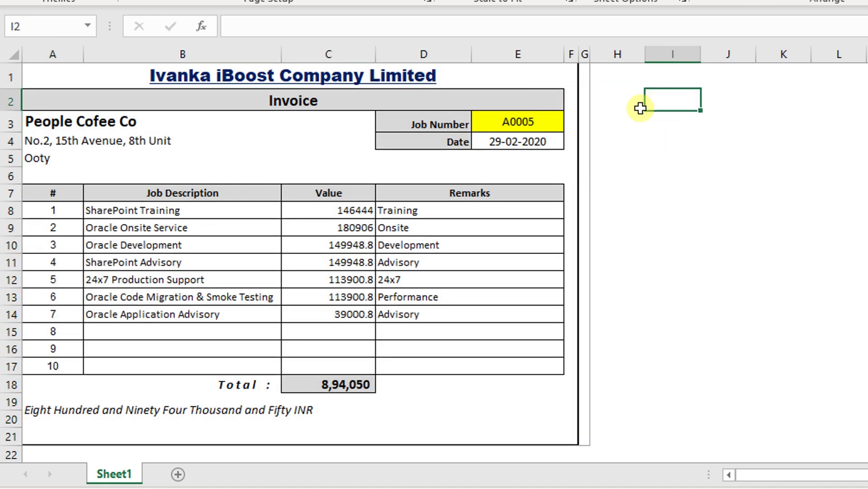
pyautogui.moveTo(682, 96); pyautogui.dragTo(688, 155)
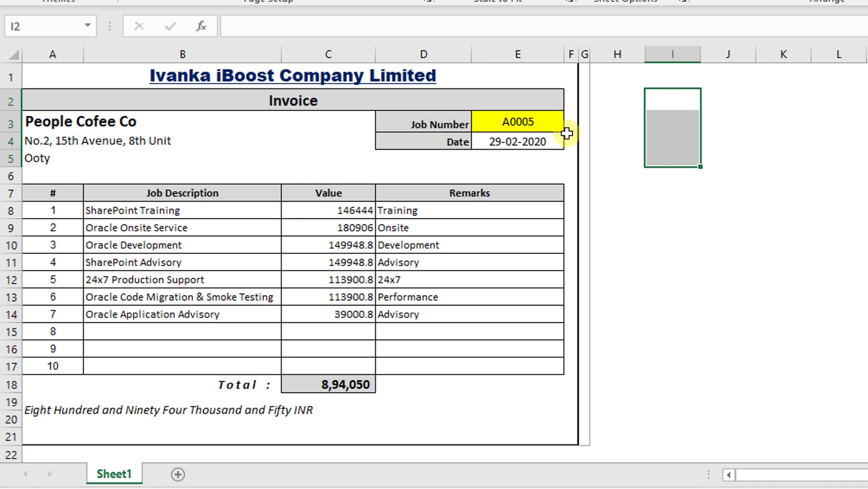
pyautogui.click(485, 126)
pyautogui.moveTo(649, 102); pyautogui.dragTo(669, 163)
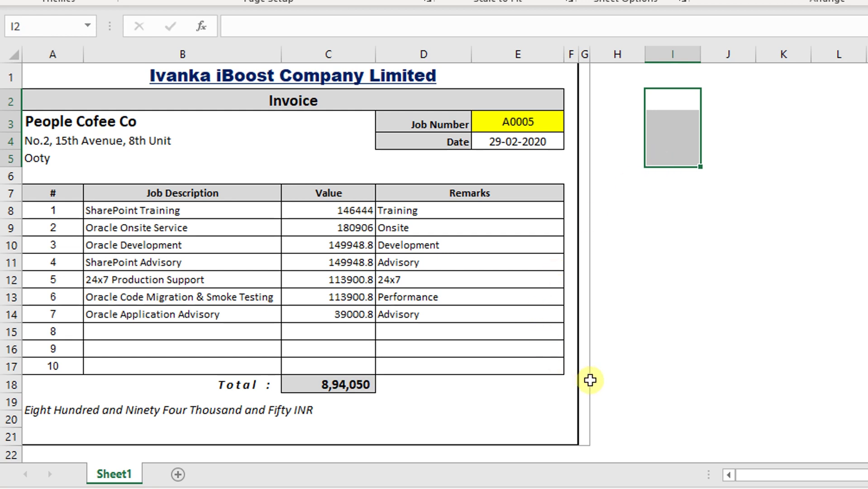
pyautogui.click(665, 125)
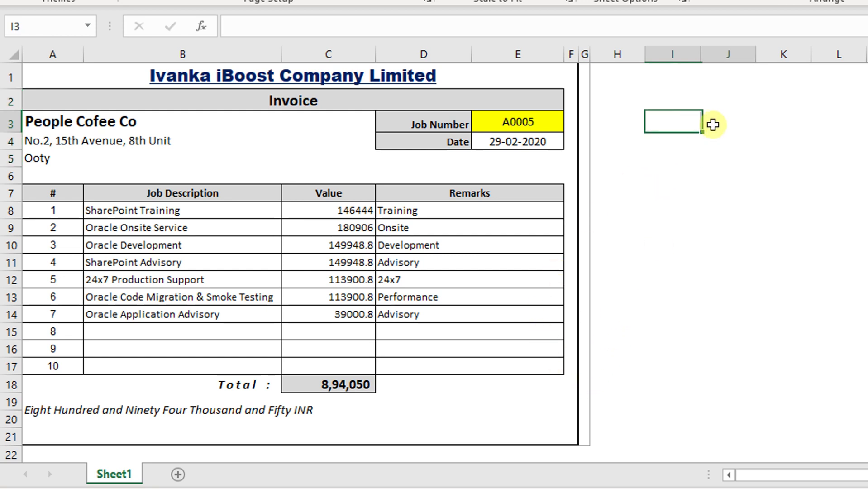
pyautogui.moveTo(713, 124); pyautogui.dragTo(731, 169)
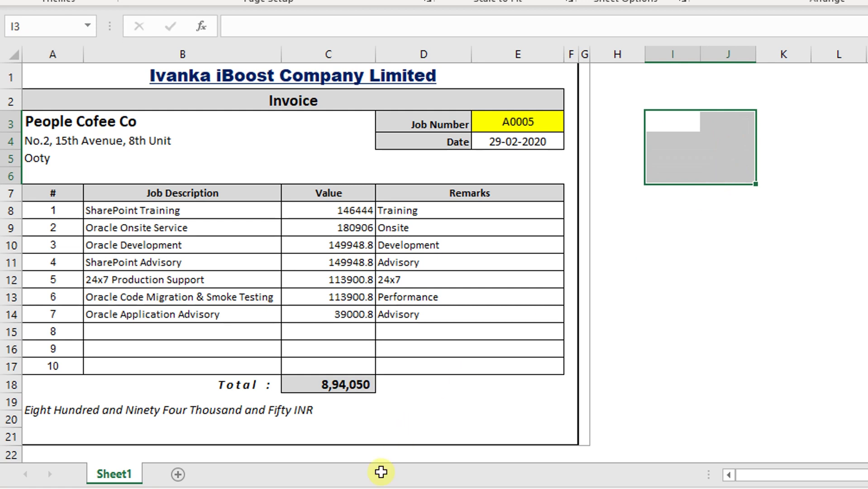
# Step: Start inserting an object at cell H9, set to be created from an existing file
pyautogui.click(625, 232)
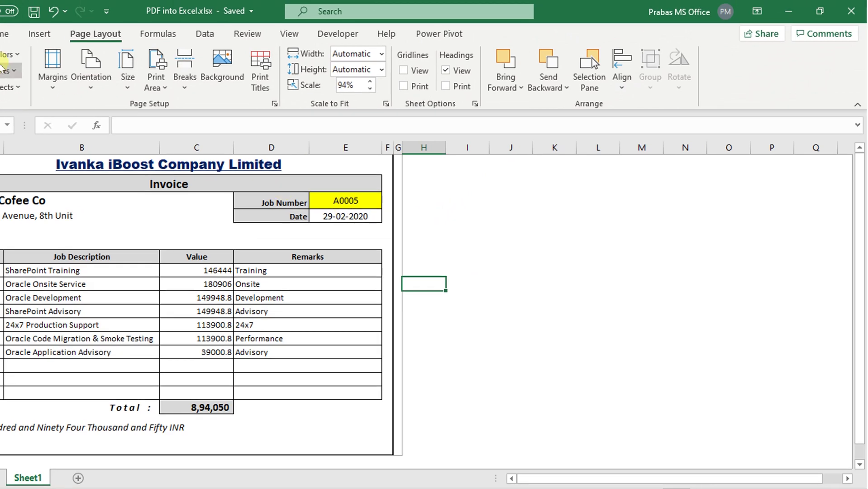
pyautogui.click(40, 35)
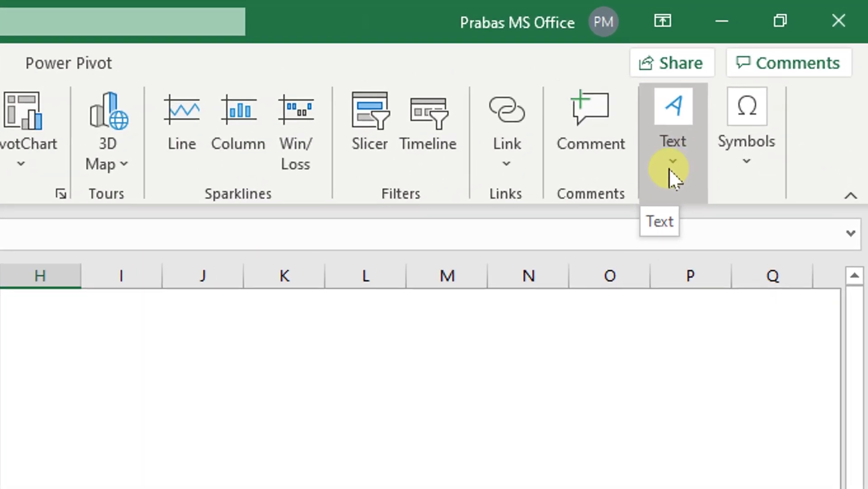
pyautogui.click(669, 168)
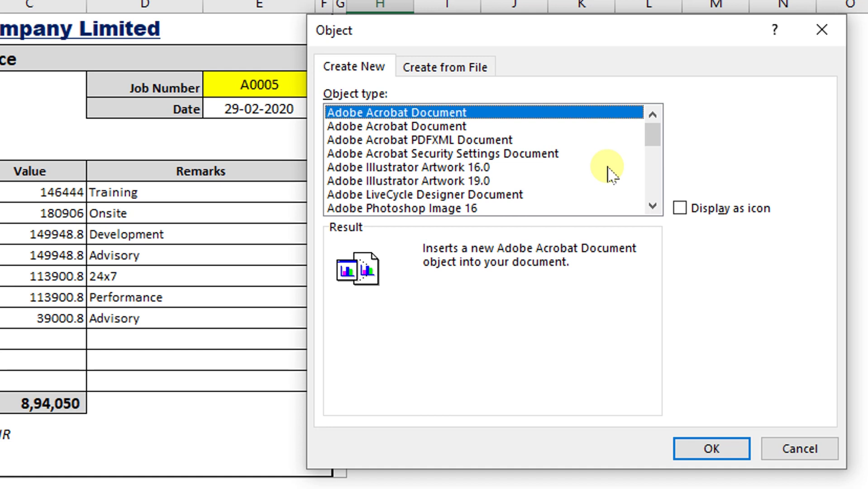
pyautogui.click(378, 71)
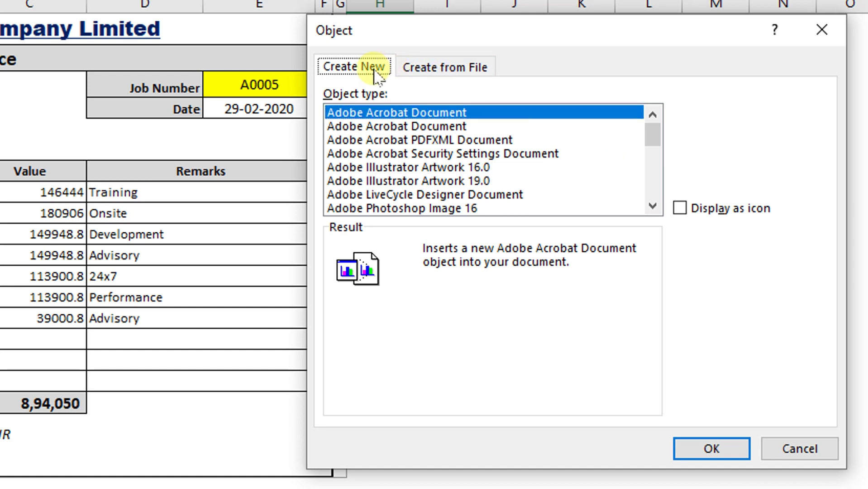
pyautogui.click(419, 75)
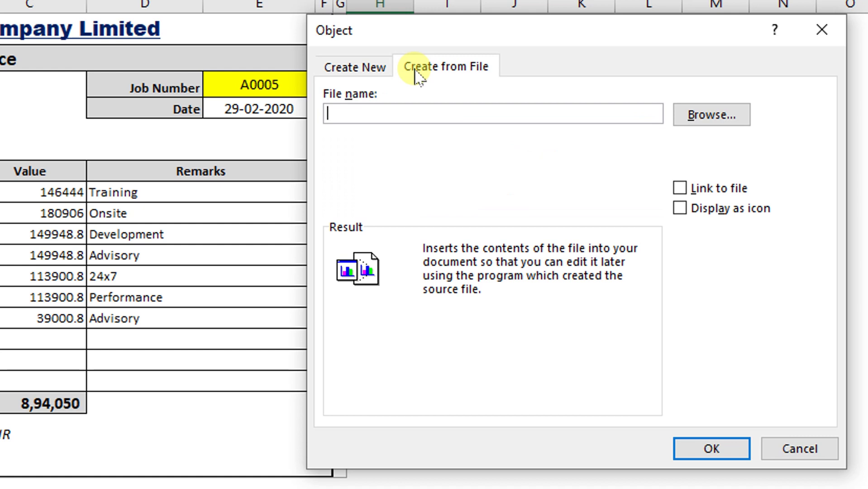
# Step: Browse for the object's source file and copy the path of the 184 Insert PDF into Excel folder from File Explorer
pyautogui.click(682, 118)
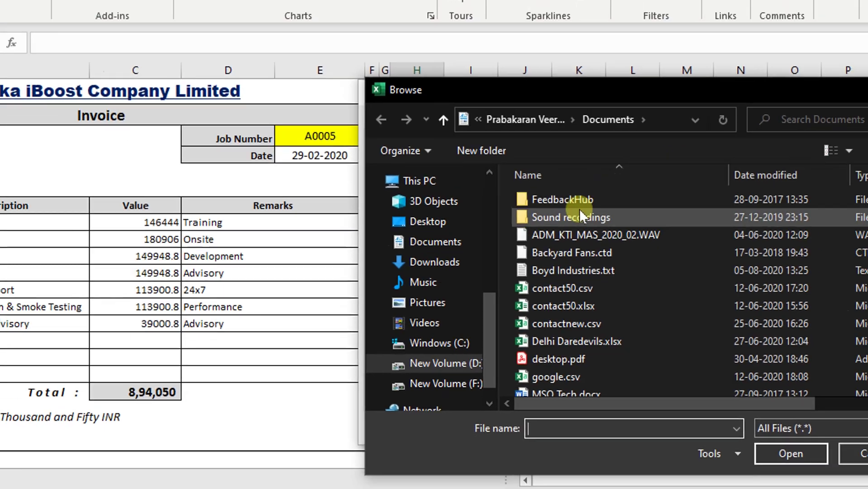
pyautogui.click(238, 478)
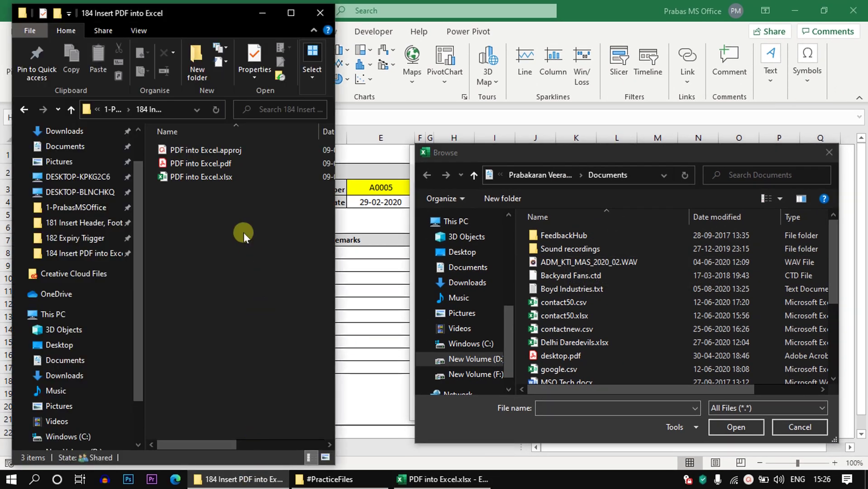
pyautogui.click(173, 111)
pyautogui.rightClick(175, 113)
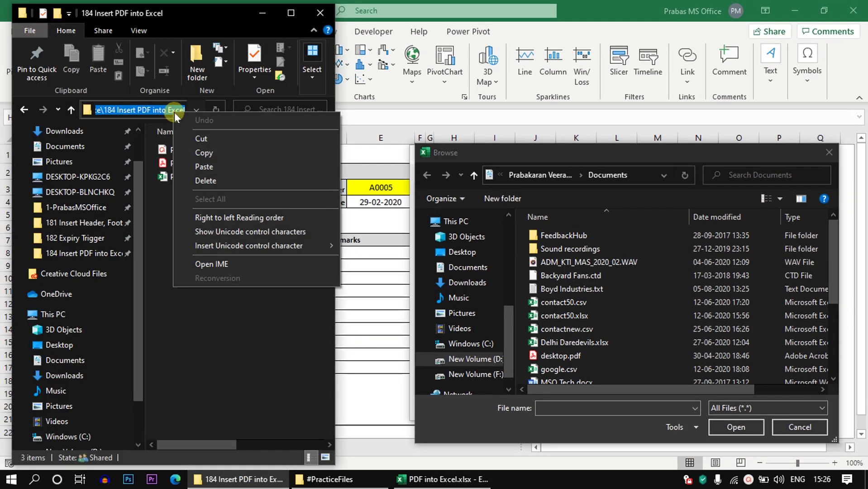
pyautogui.click(197, 152)
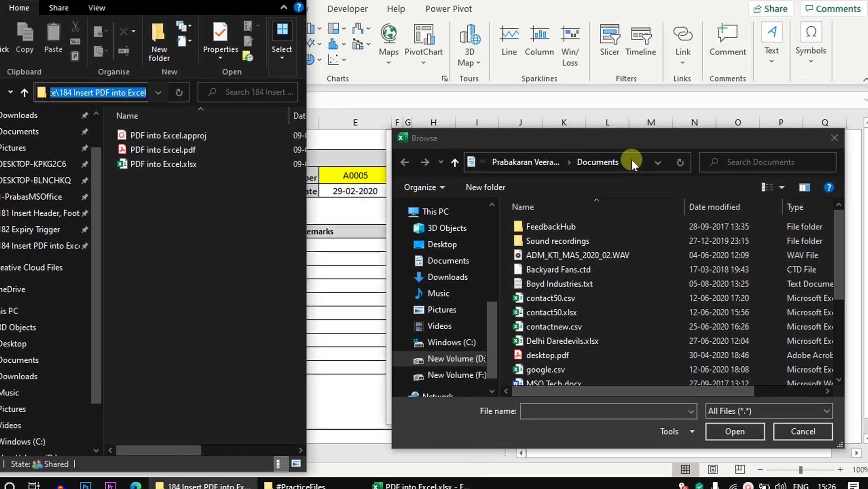
# Step: Go to the copied folder path in the file browser and choose PDF into Excel.pdf as the object's source
pyautogui.click(633, 163)
pyautogui.rightClick(633, 163)
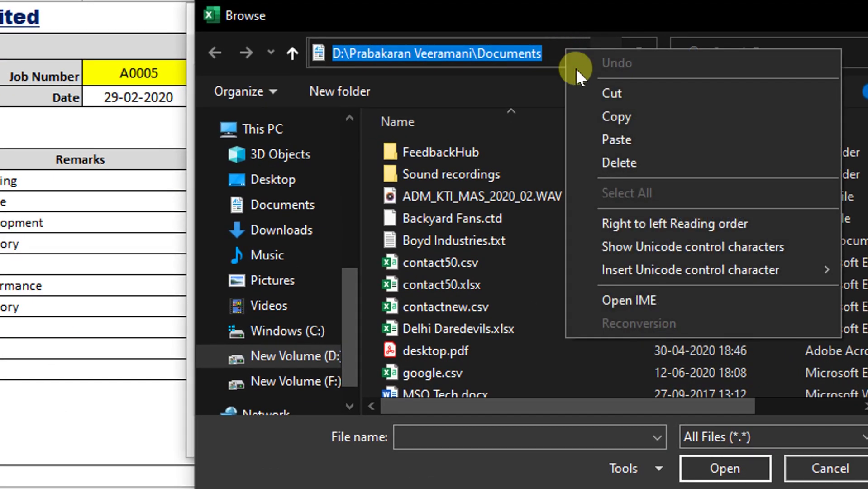
pyautogui.click(605, 137)
pyautogui.press('Return')
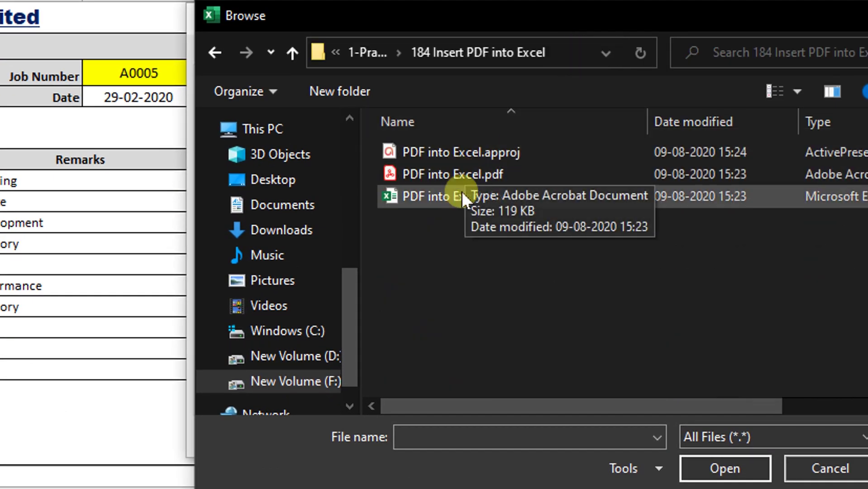
pyautogui.click(423, 176)
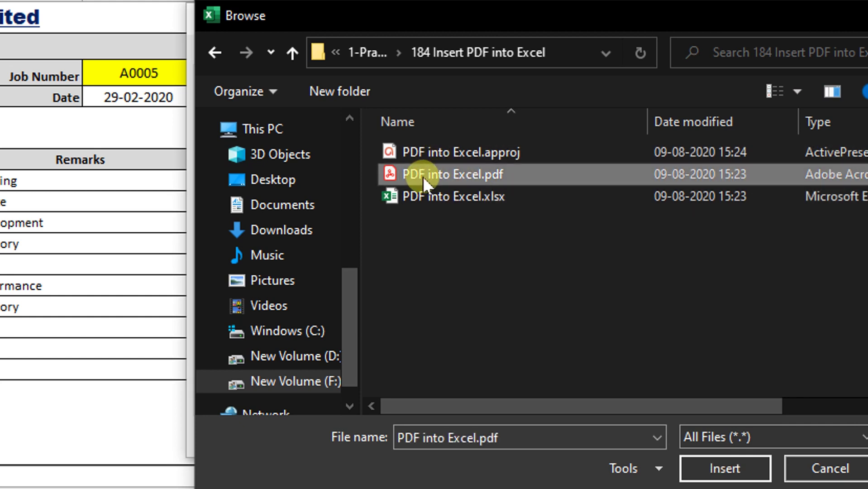
pyautogui.click(714, 463)
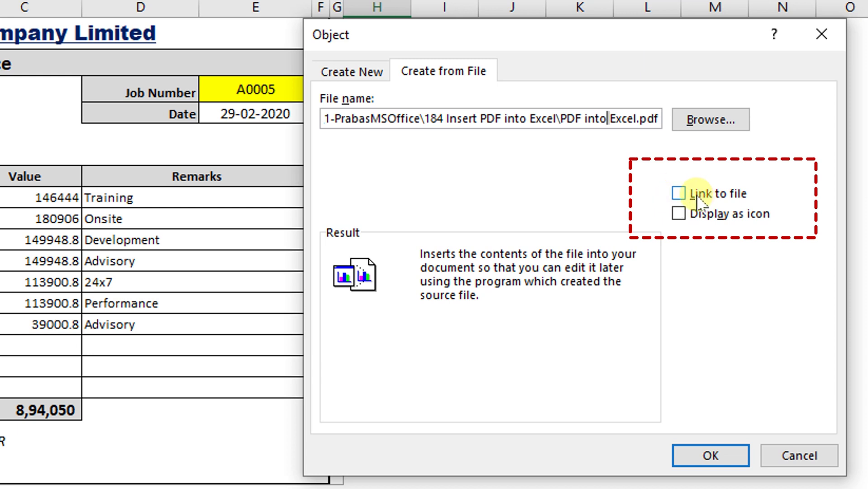
# Step: Set the object to display as an icon with the caption Data for Invoice
pyautogui.click(681, 215)
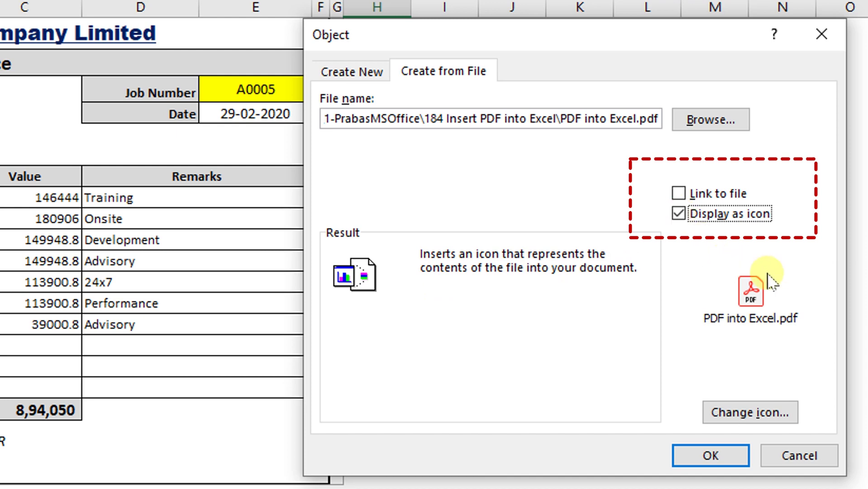
pyautogui.click(745, 403)
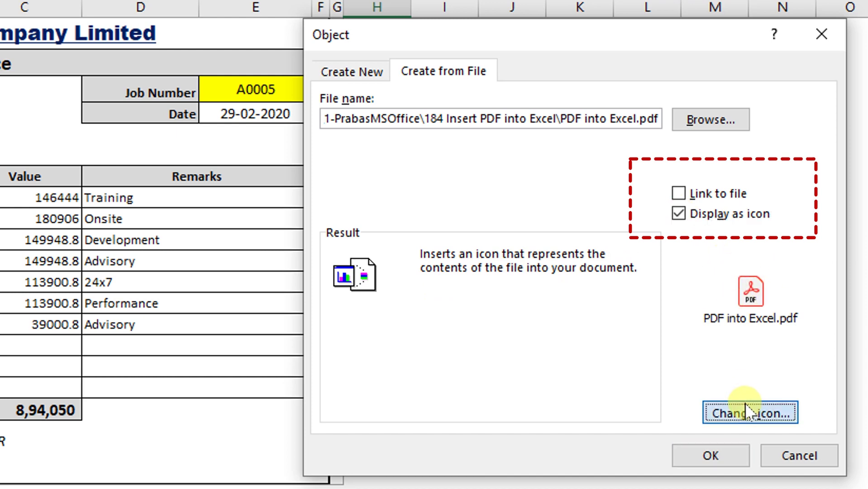
pyautogui.moveTo(575, 322); pyautogui.dragTo(417, 304)
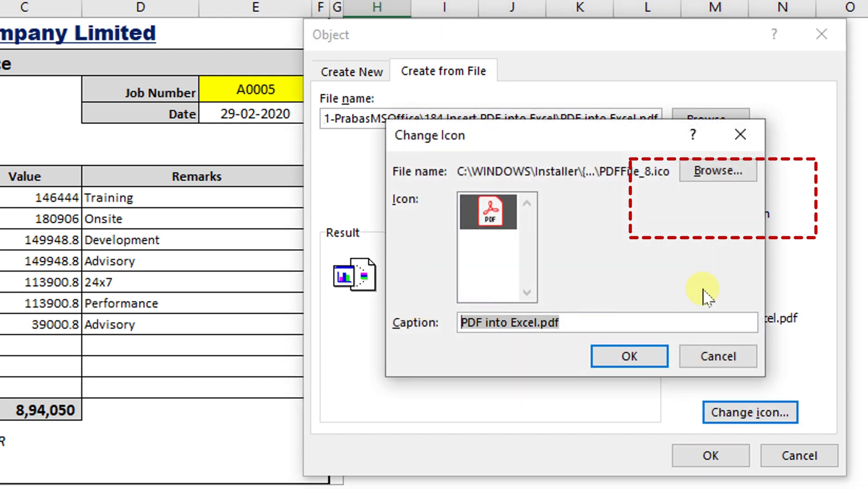
pyautogui.press('End')
pyautogui.hotkey('ctrl', 'Left')
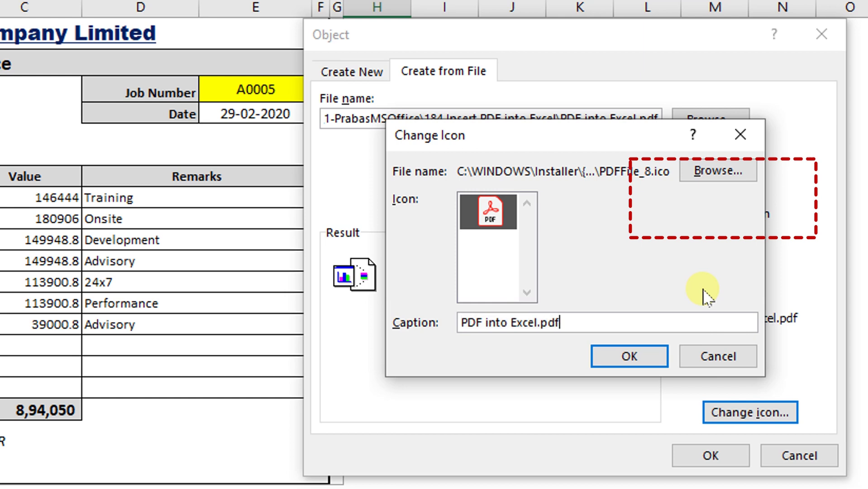
pyautogui.hotkey('ctrl', 'a')
pyautogui.press('BackSpace')
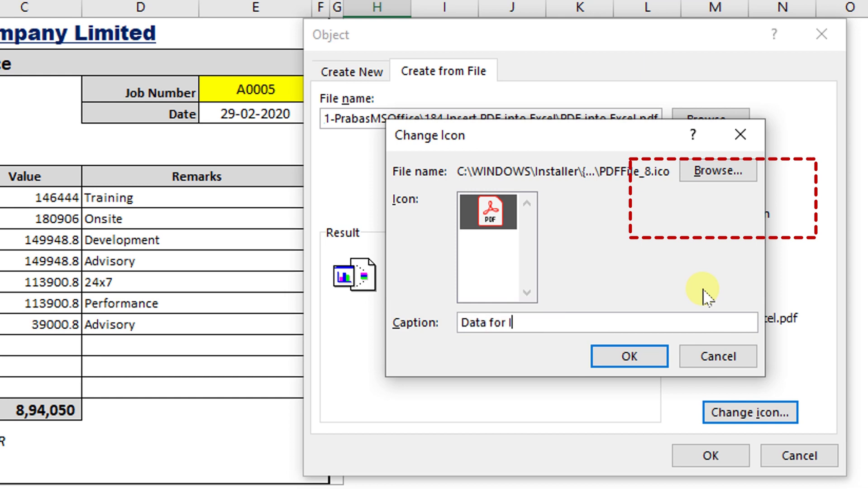
pyautogui.write('Data for Invoice')
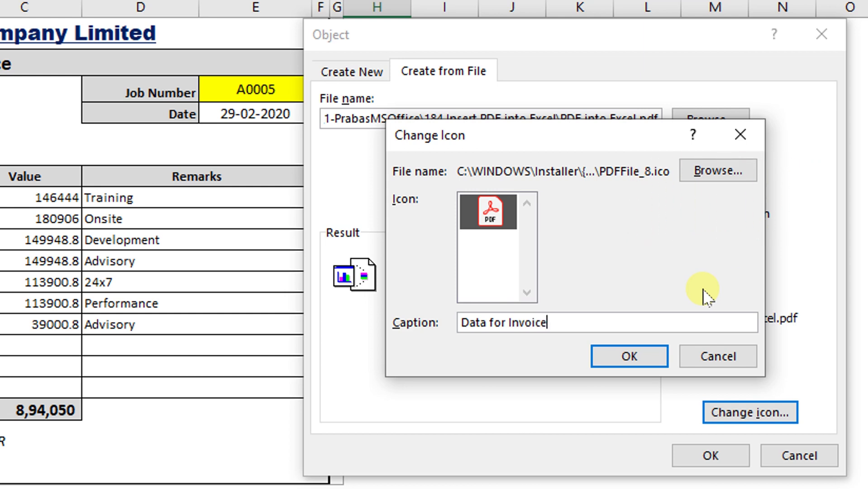
pyautogui.click(629, 356)
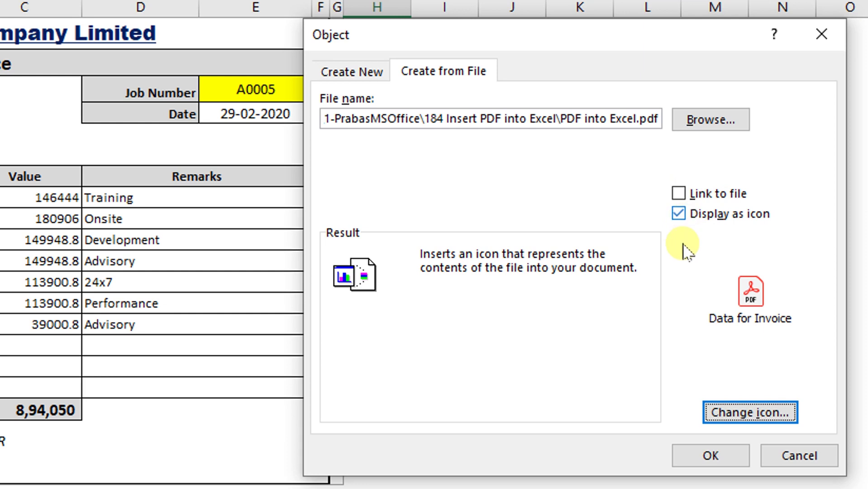
# Step: Insert the PDF object and move its icon beside the invoice header, over about cells H2 to J4
pyautogui.click(685, 454)
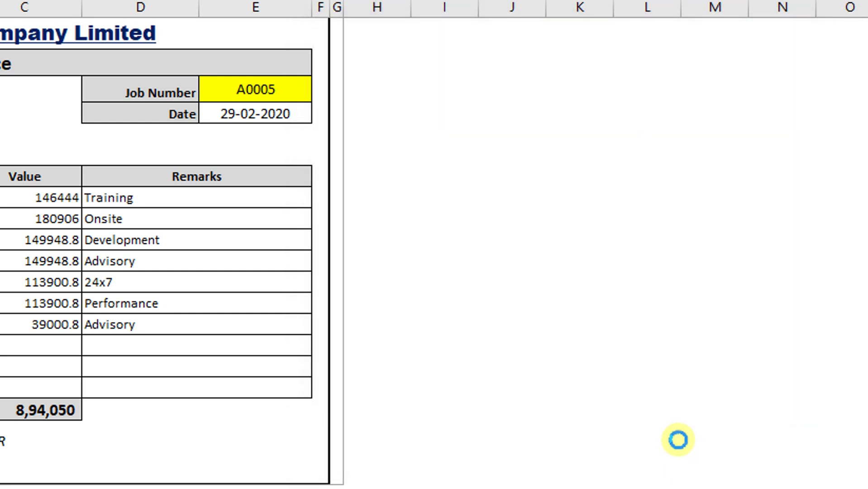
pyautogui.click(506, 222)
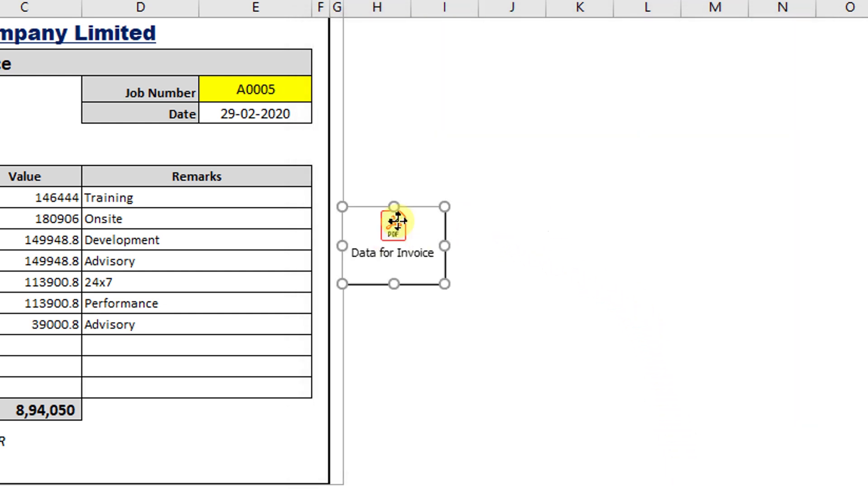
pyautogui.moveTo(393, 220); pyautogui.dragTo(448, 88)
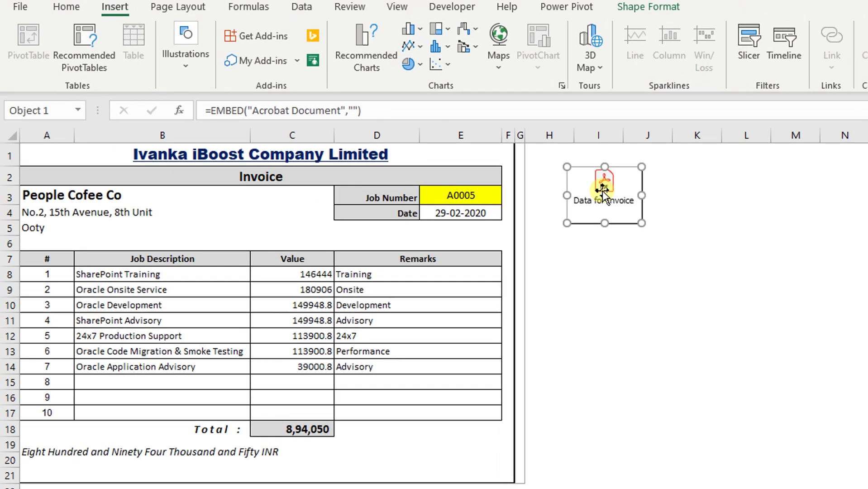
pyautogui.click(619, 10)
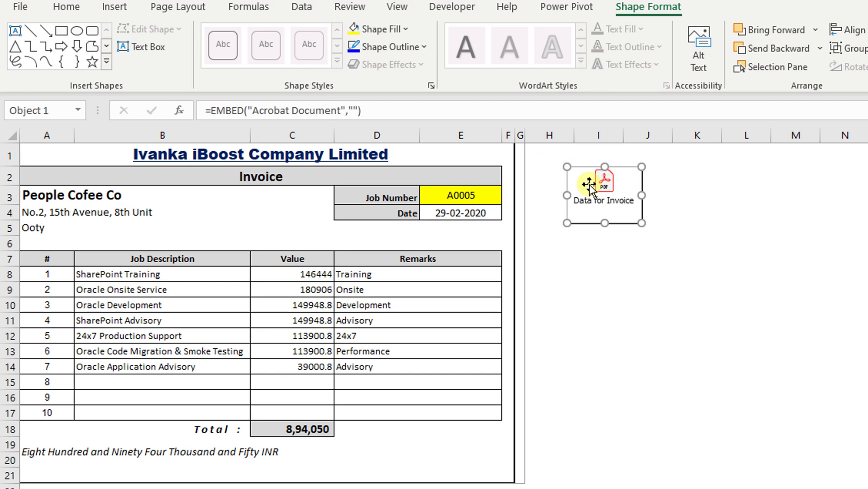
pyautogui.click(673, 196)
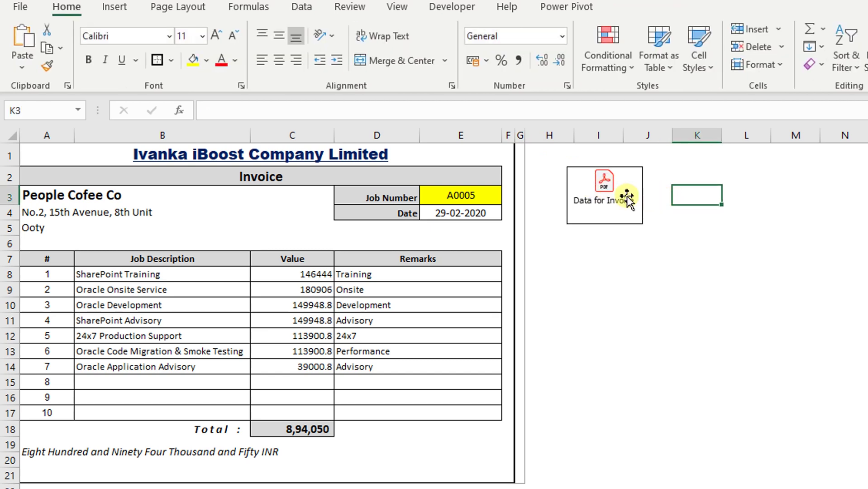
# Step: Open the embedded Data for Invoice PDF, look through its page, and close it to return to the worksheet
pyautogui.click(603, 181)
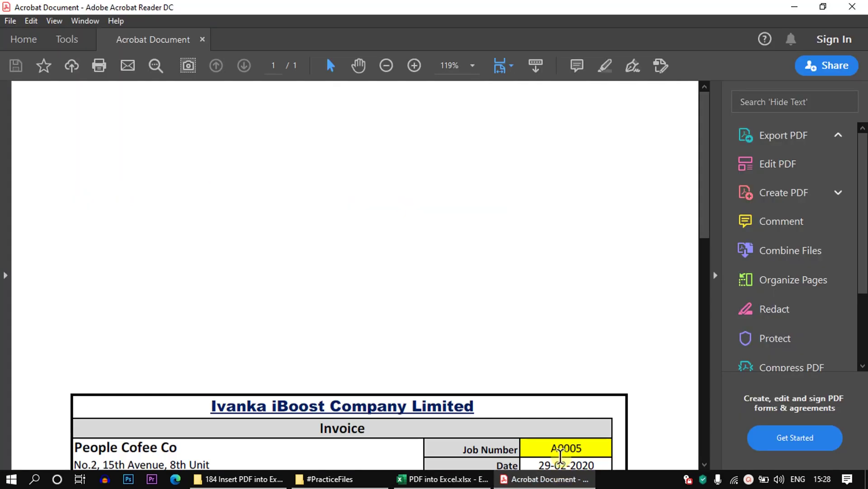
pyautogui.scroll(-10, 523, 326)
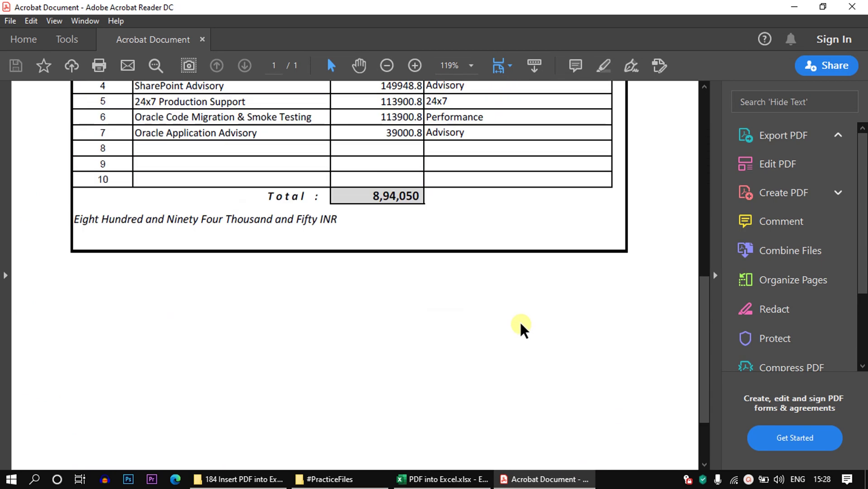
pyautogui.scroll(10, 522, 328)
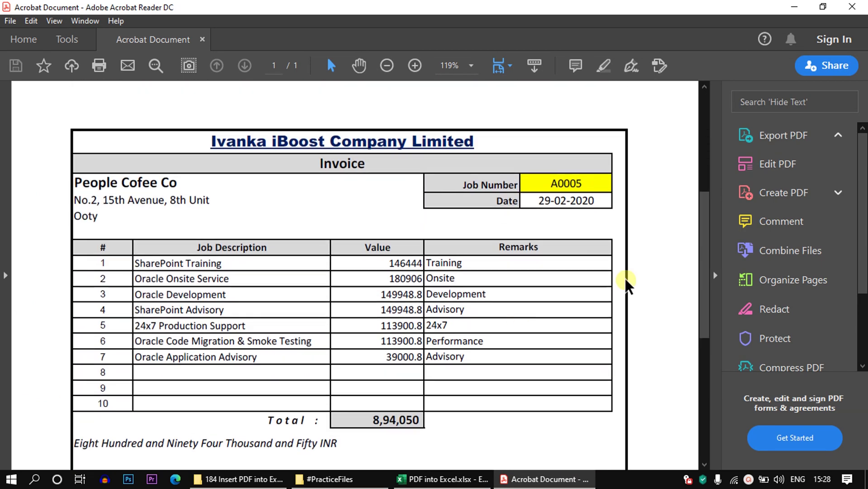
pyautogui.click(851, 9)
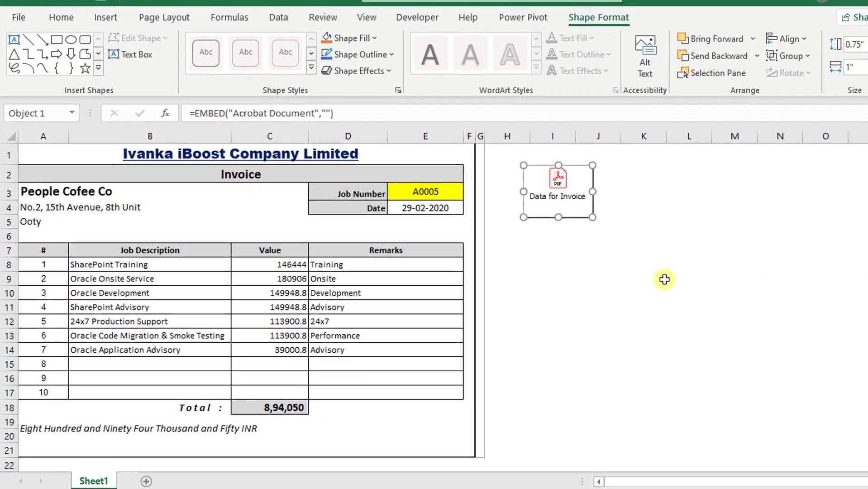
pyautogui.click(597, 211)
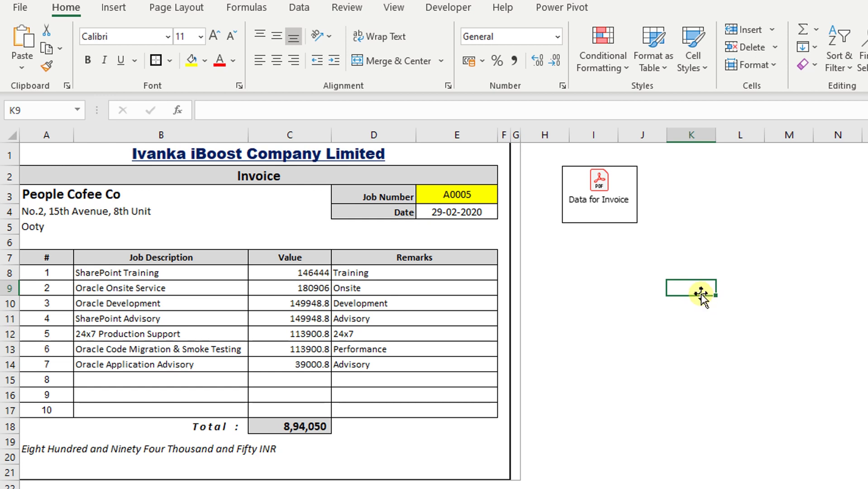
# Step: Review the Link to file and Display as icon options for inserting an object from an existing file, and close without inserting
pyautogui.click(623, 268)
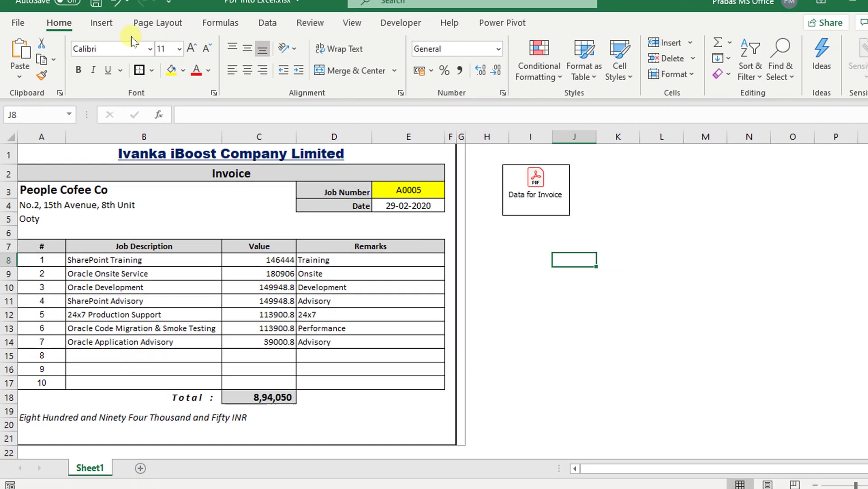
pyautogui.click(113, 7)
pyautogui.click(772, 75)
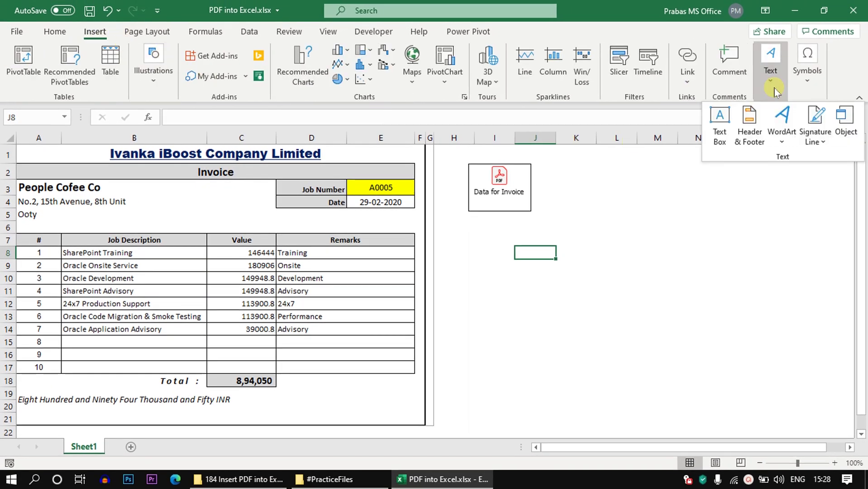
pyautogui.click(844, 121)
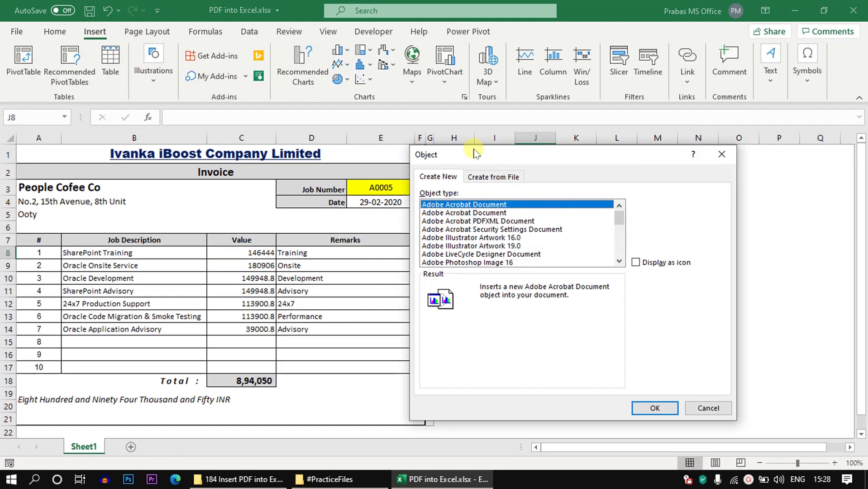
pyautogui.click(479, 177)
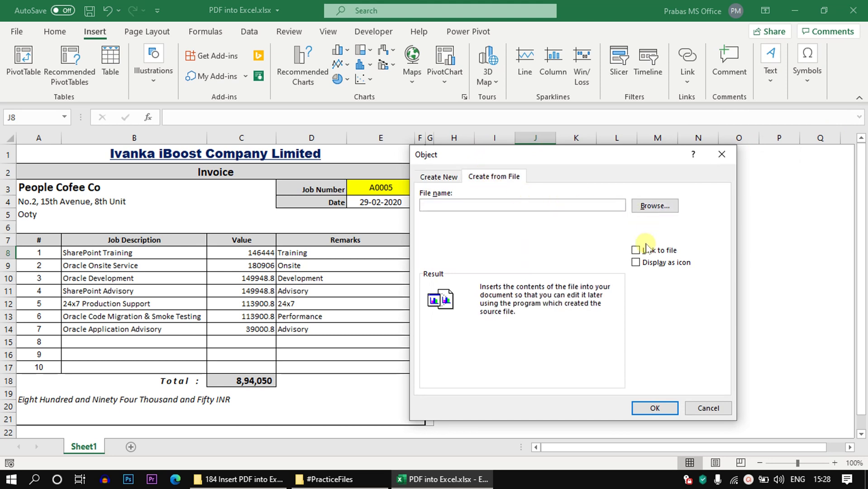
pyautogui.click(707, 408)
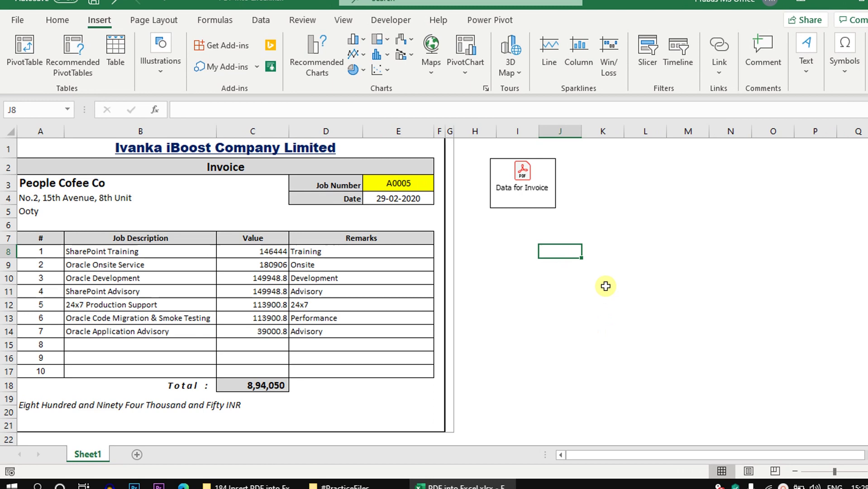
# Step: Select the Data for Invoice PDF icon to inspect its embed formula, and deselect it
pyautogui.click(521, 183)
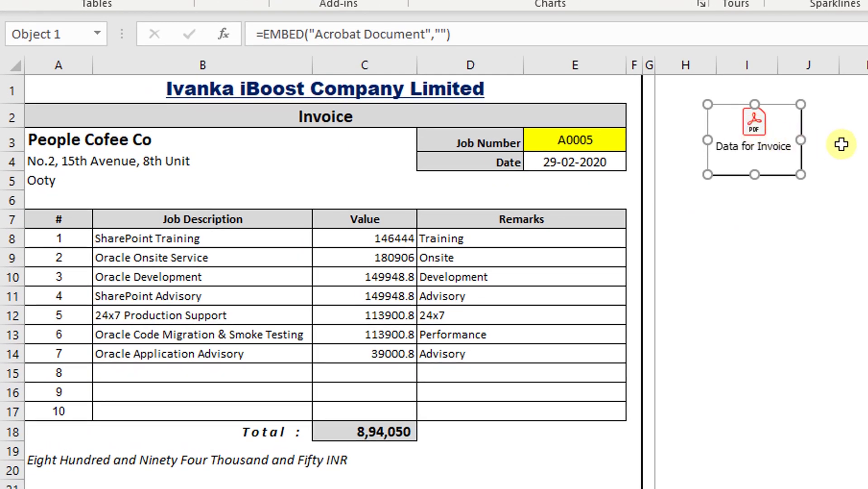
pyautogui.click(843, 141)
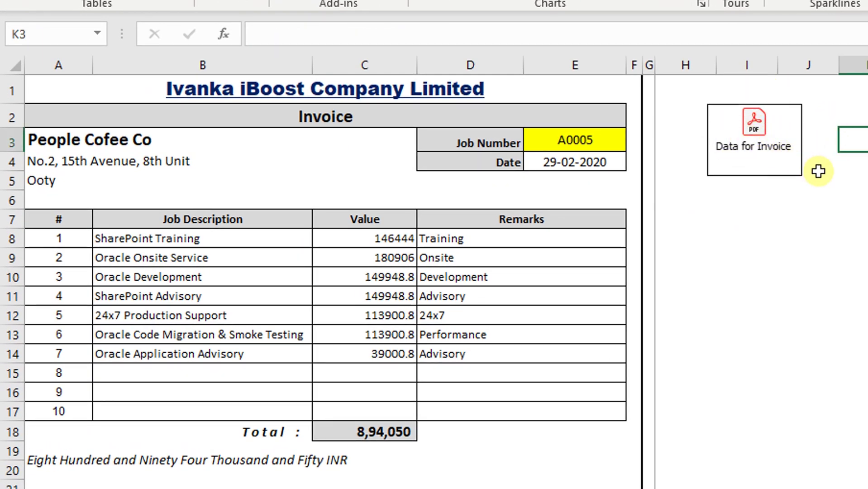